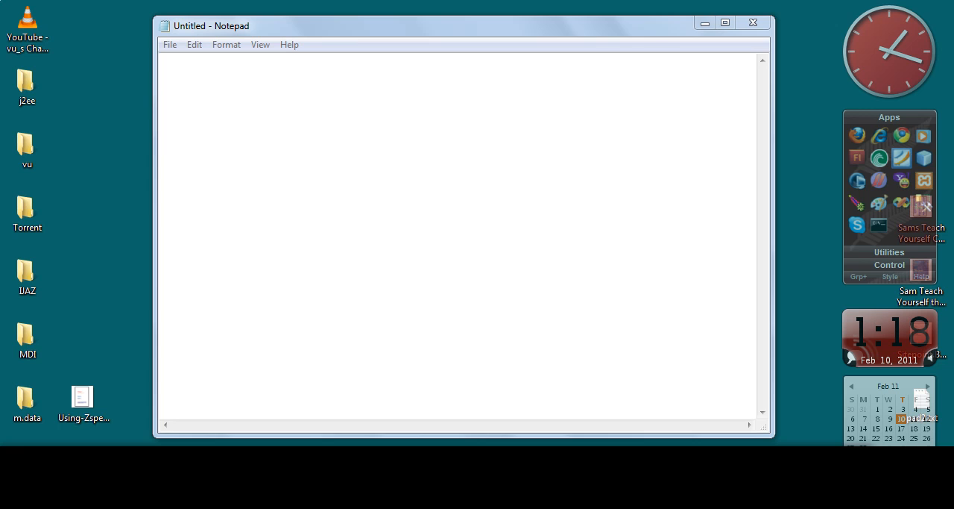
Paste the Oracle Java SE and tomcat.apache.org/download-70.cgi download URLs on separate lines of the note, and minimize its window
left_click(399, 227)
type("http://www.oracle.com/technetwork/java/javase/downloads/index.html")
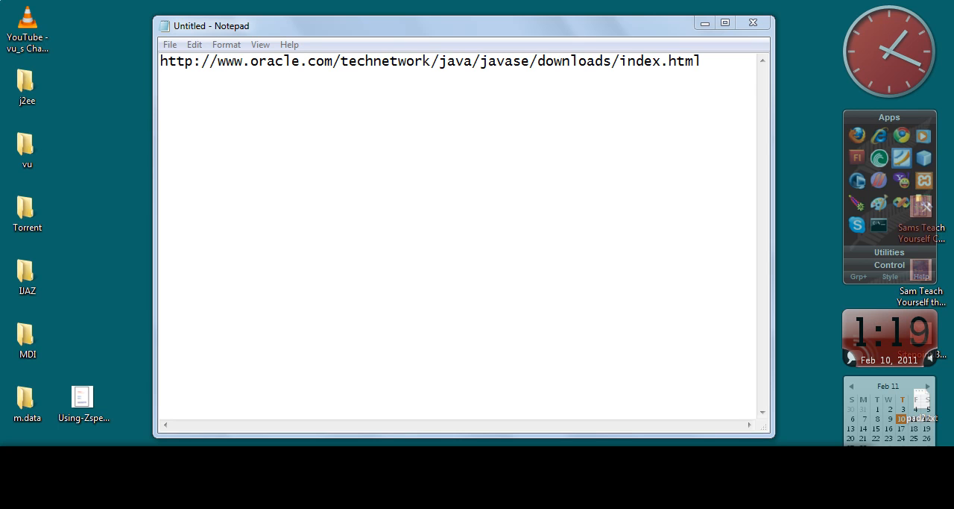
left_click(285, 243)
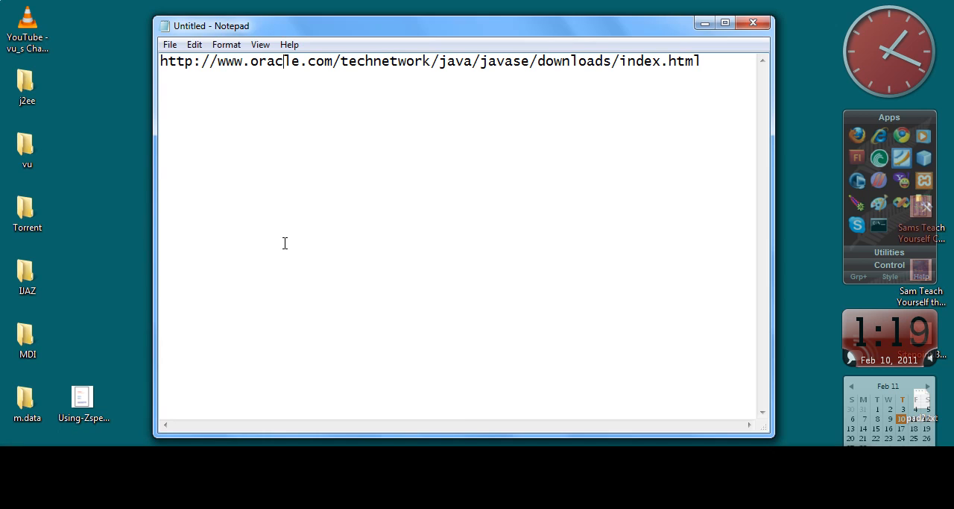
type("http://tomcat.apache.org/download-70.cgi")
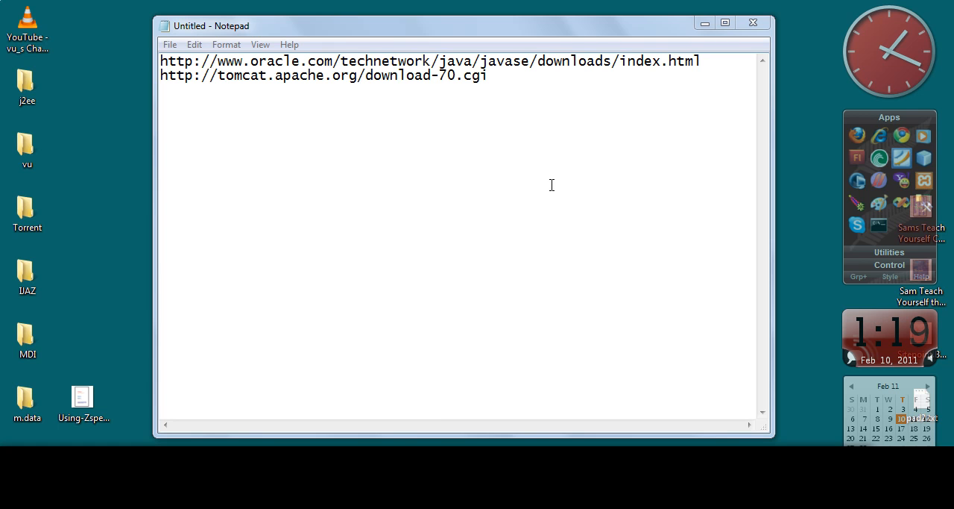
left_click(704, 23)
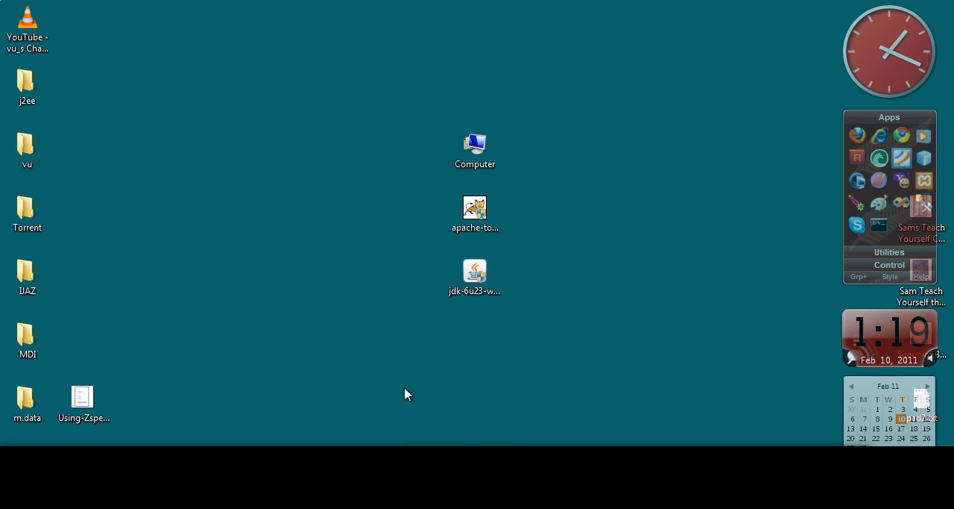
Launch the jdk-6u23 Windows installer from the desktop and install the Java SE Development Kit 6 Update 23 with its default options
left_click(462, 296)
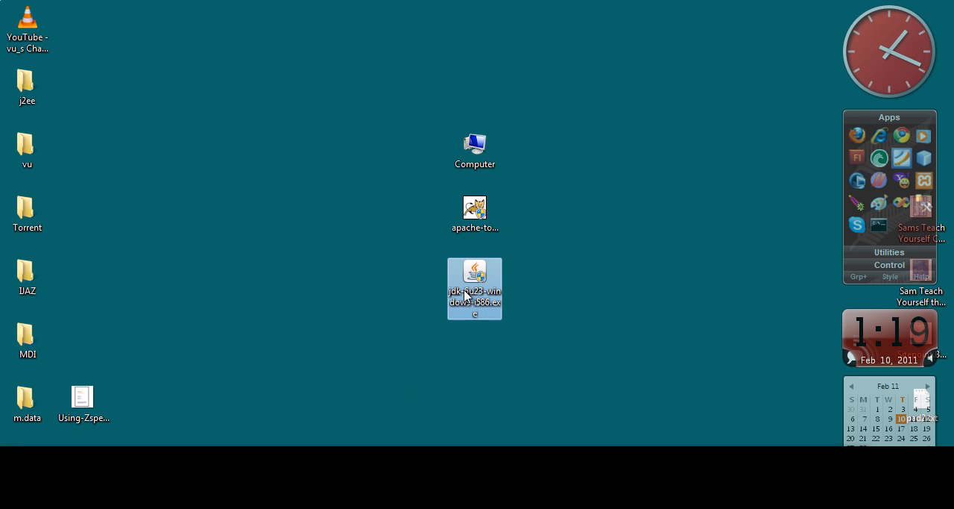
right_click(464, 295)
left_click(548, 236)
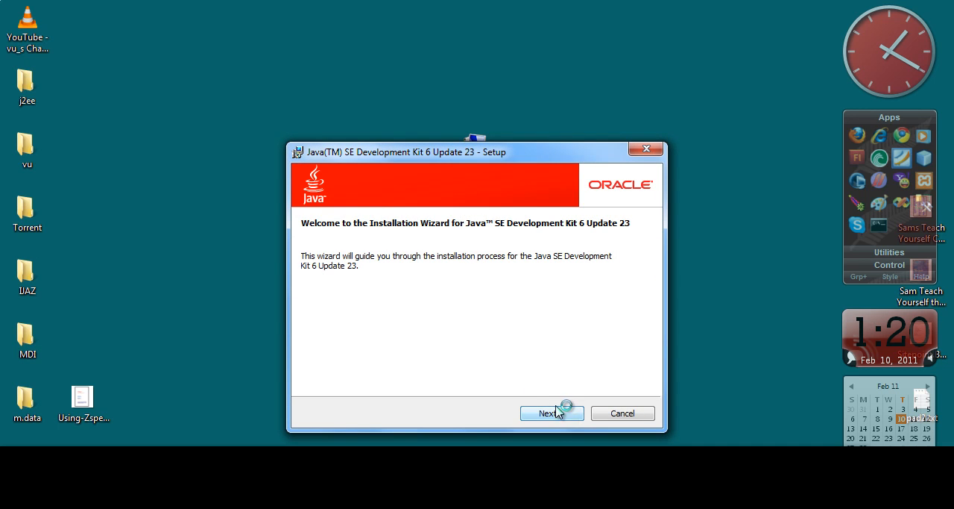
left_click(564, 418)
left_click(564, 417)
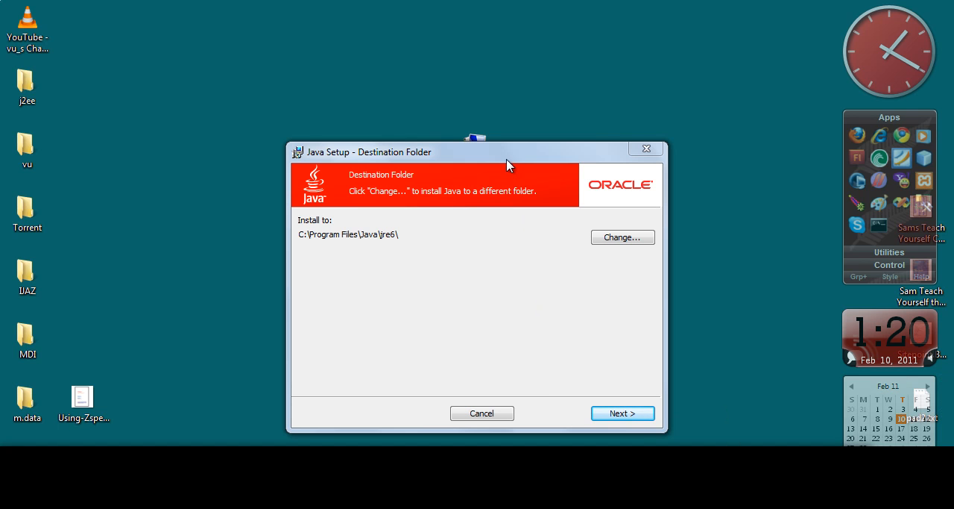
Install the JRE to C:\Program Files\Java\jre6\, finish the Java setup, and close the browser's Add-ons window
left_click_drag(509, 158, 507, 130)
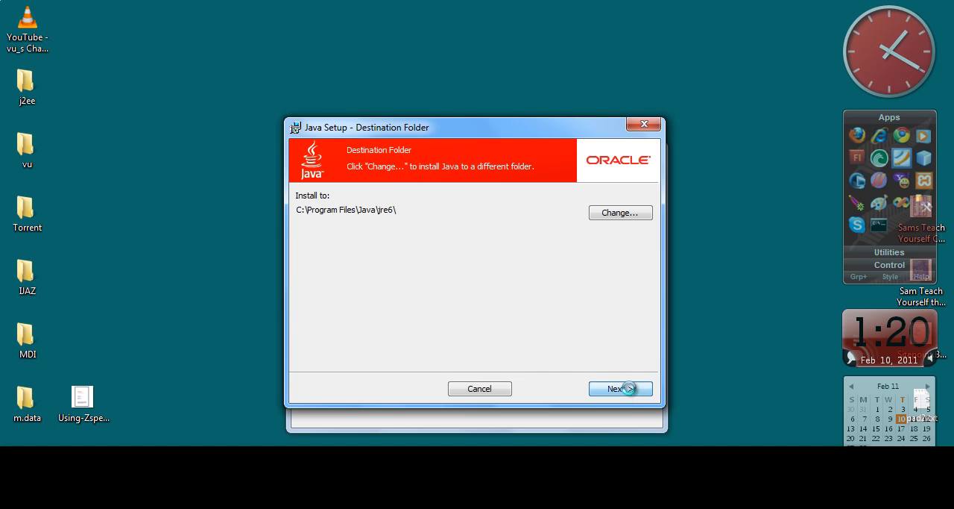
left_click(618, 388)
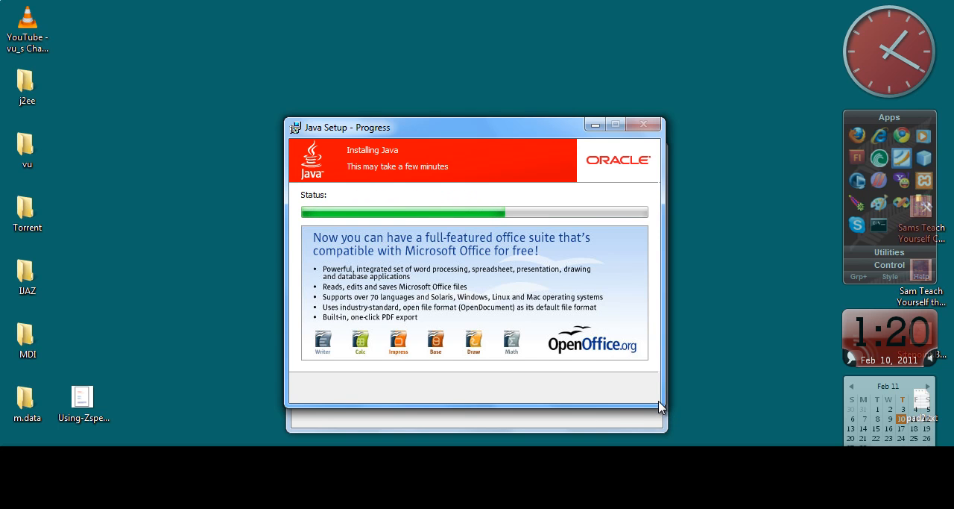
left_click(550, 412)
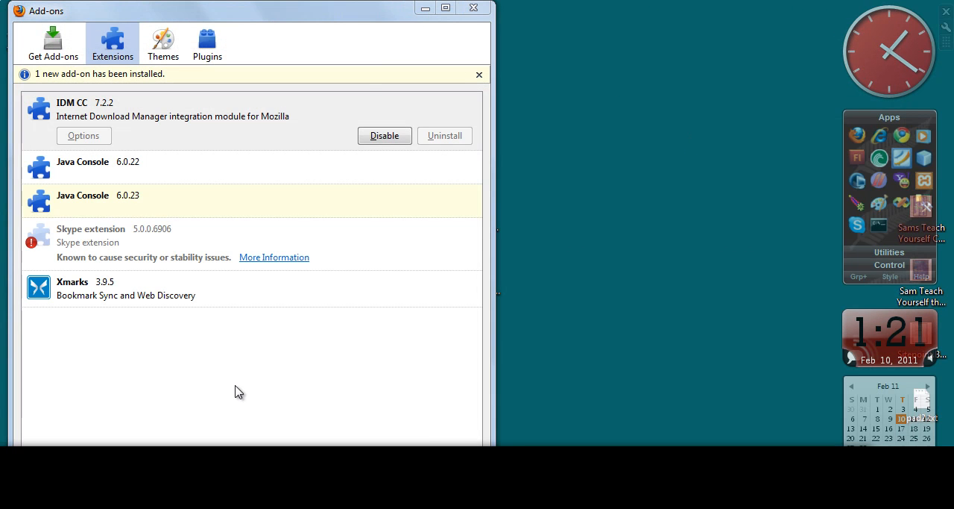
left_click(472, 8)
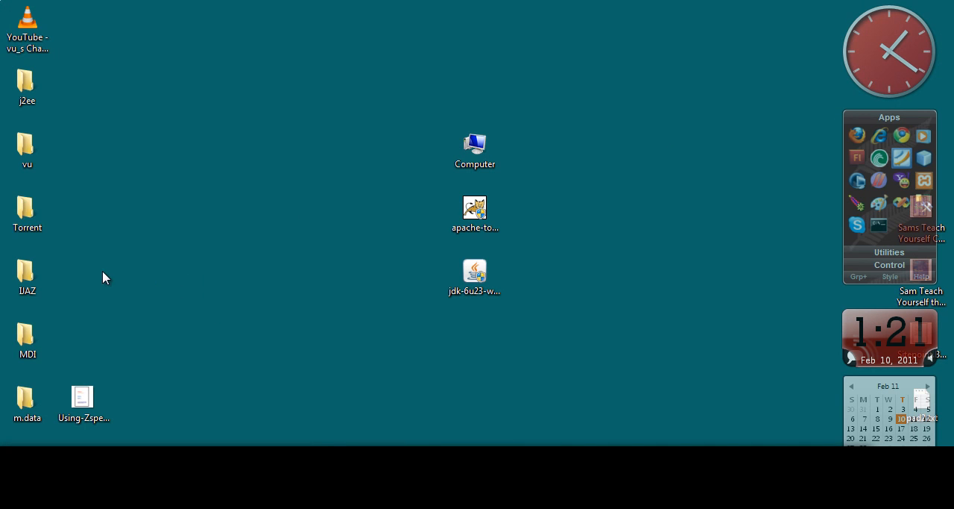
Open the Environment Variables dialog from the computer's advanced system settings
right_click(464, 157)
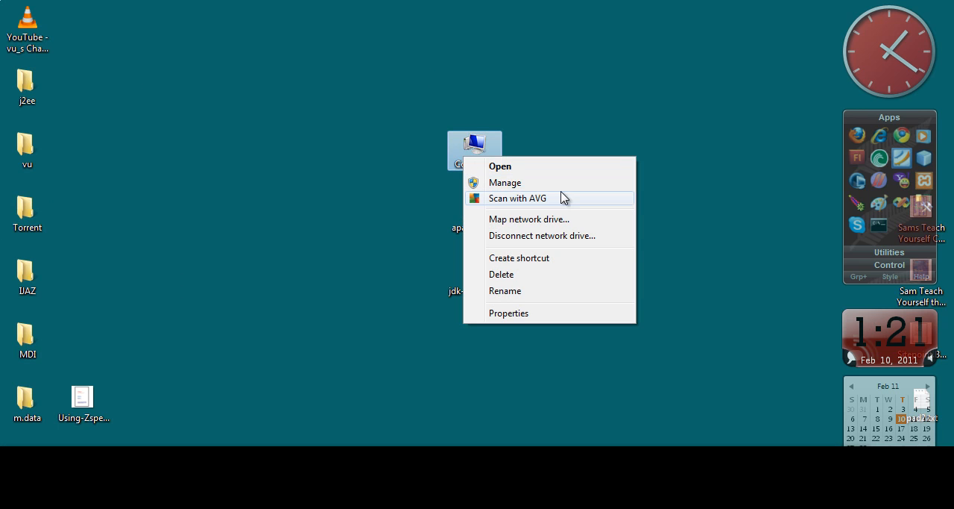
left_click(586, 314)
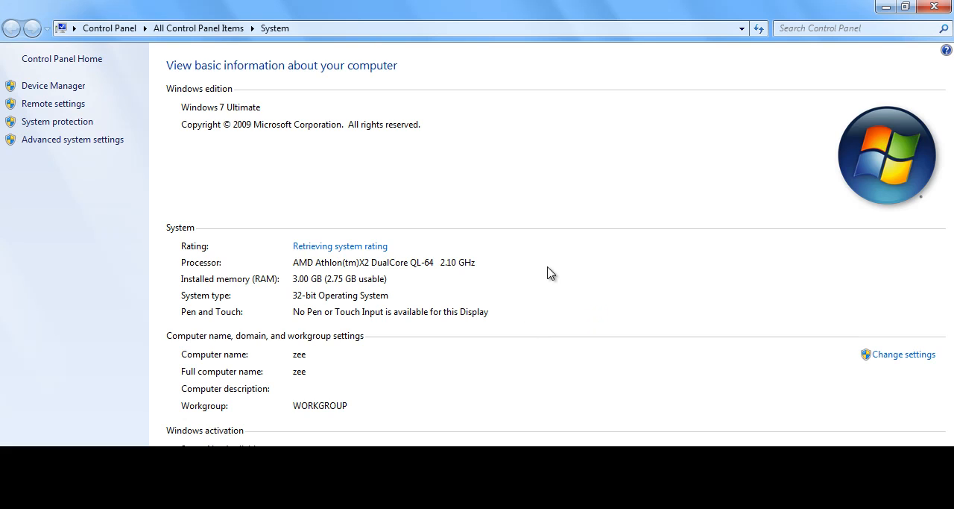
left_click(907, 7)
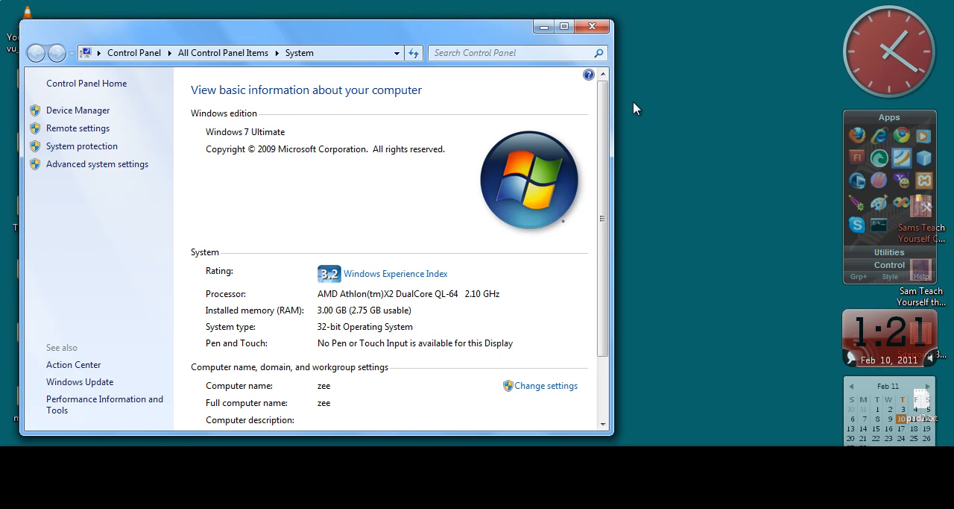
left_click(69, 166)
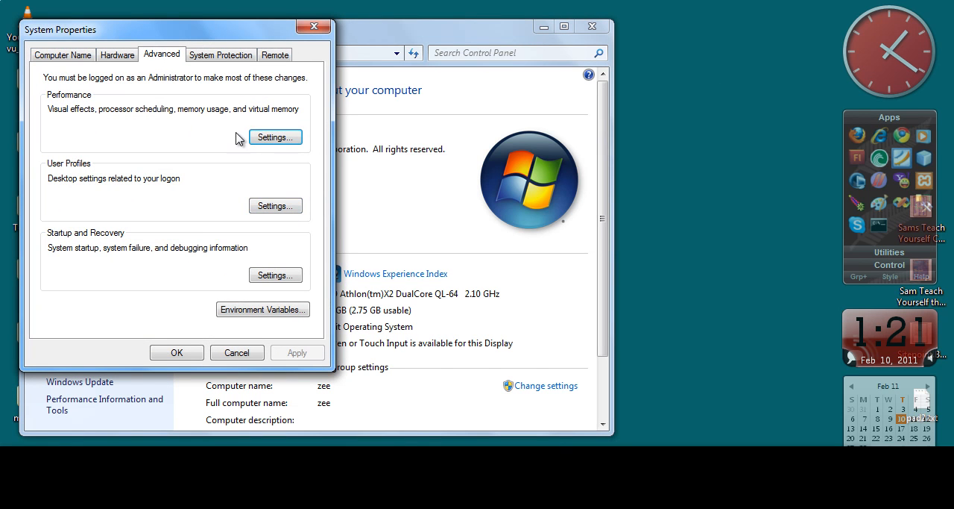
left_click(242, 316)
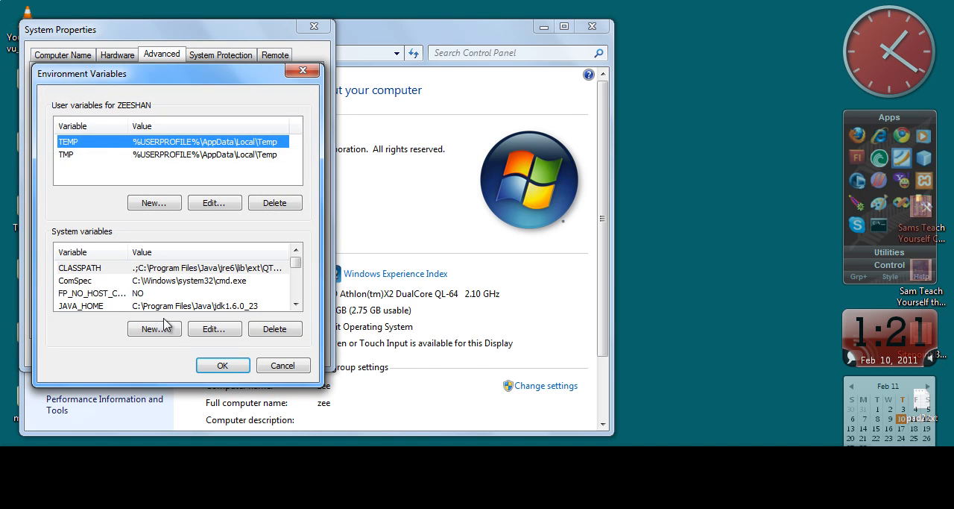
left_click_drag(255, 76, 245, 34)
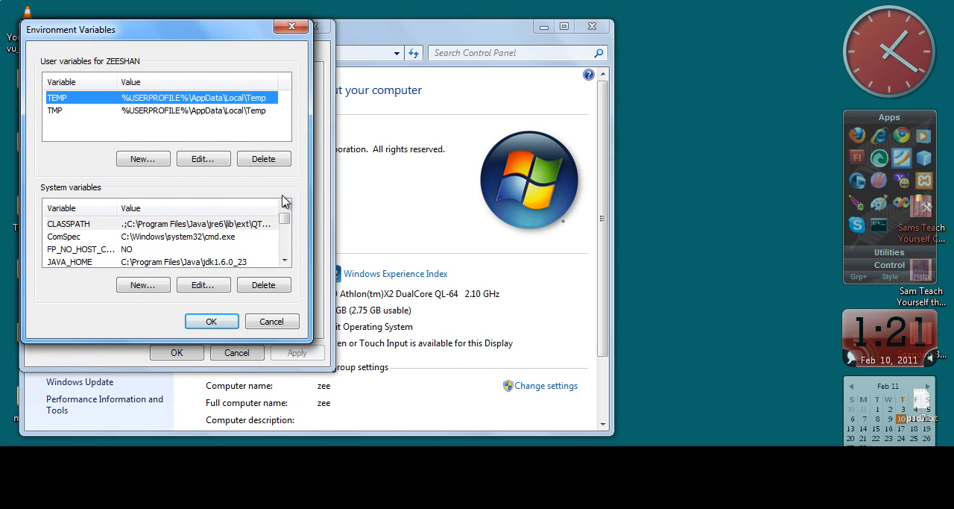
Edit the Path system variable, deleting every entry after Microsoft SQL Server\90\Tools\binn\; from its value
left_click_drag(284, 225, 285, 230)
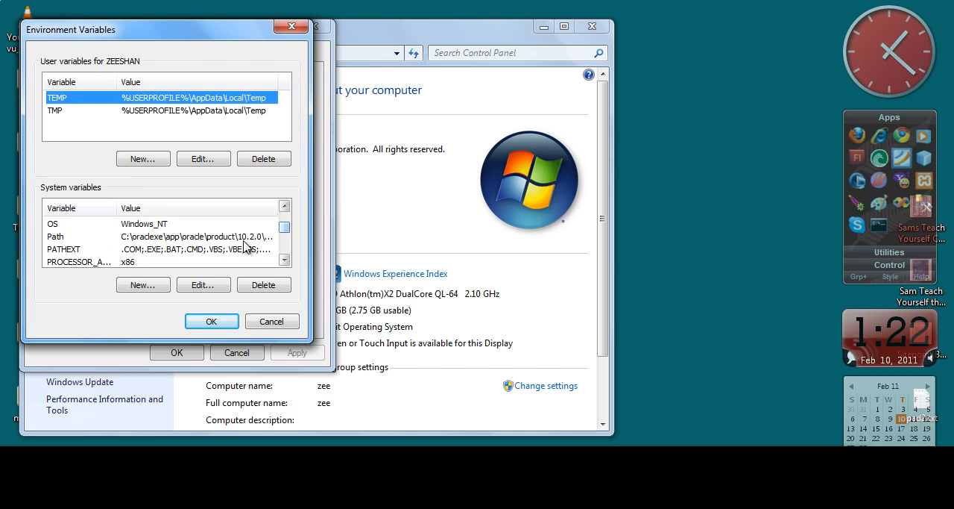
left_click(149, 238)
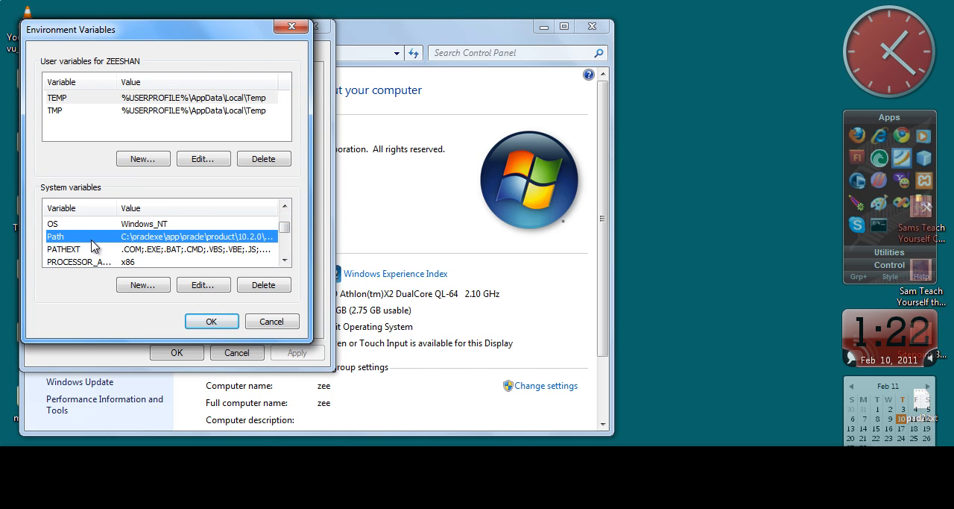
left_click(204, 285)
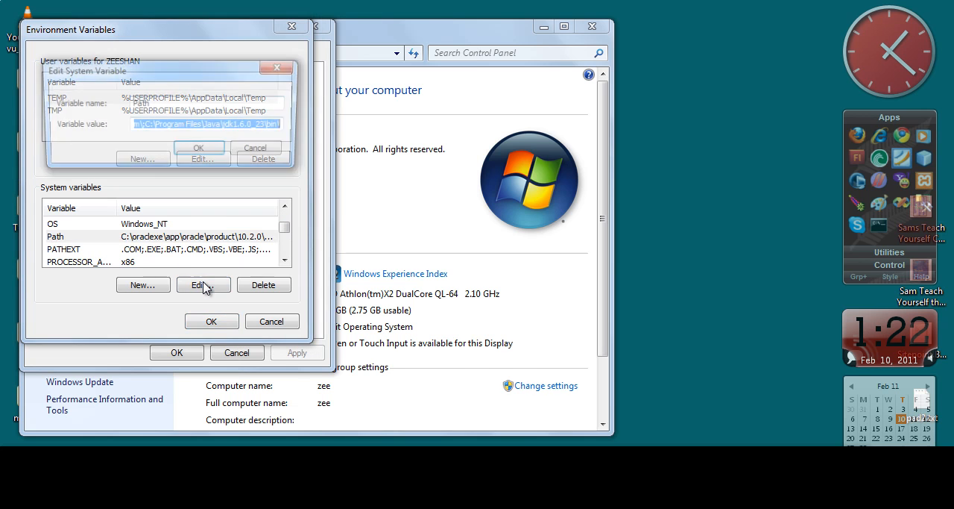
left_click(288, 125)
left_click_drag(289, 125, 196, 121)
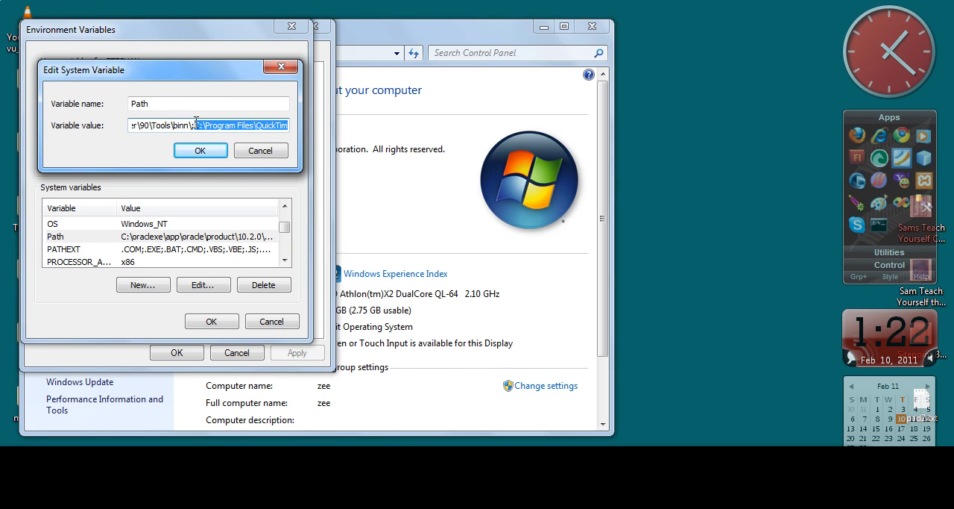
key("Delete")
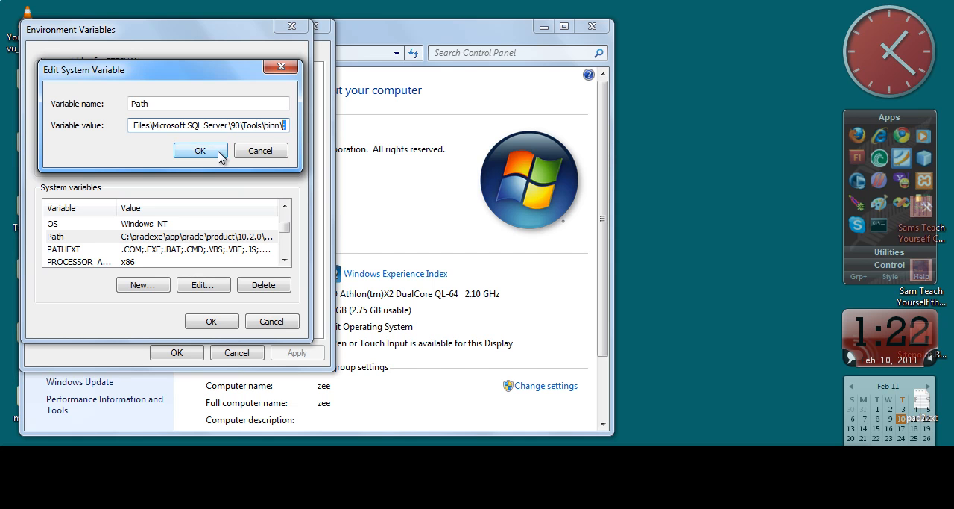
left_click(288, 126)
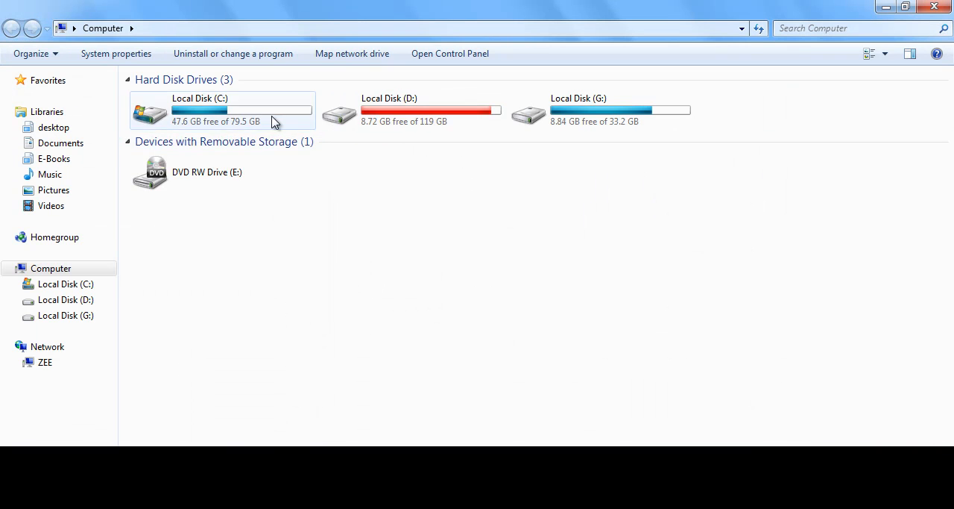
Browse to C:\Program Files\Java\jdk1.6.0_23\bin, copy the folder's path, and close the Explorer window
double_click(274, 123)
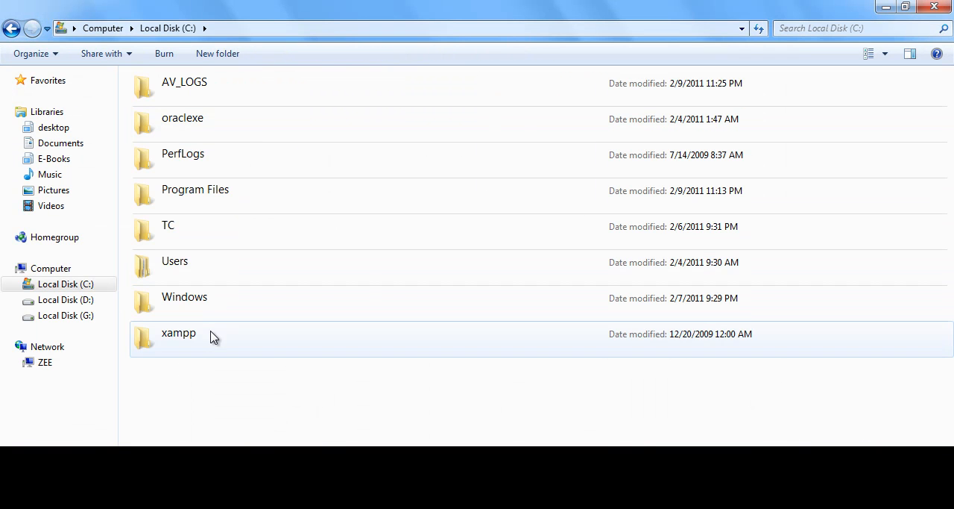
left_click(220, 208)
double_click(221, 208)
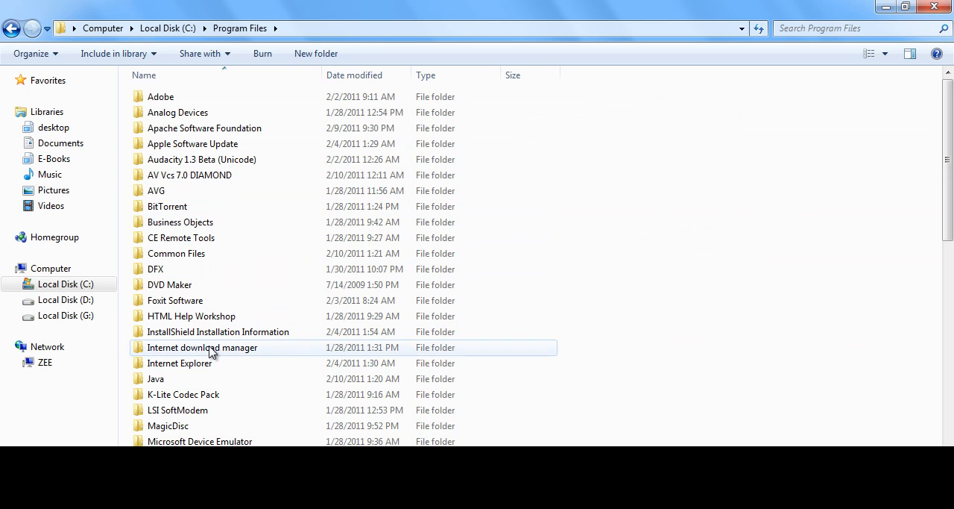
double_click(210, 380)
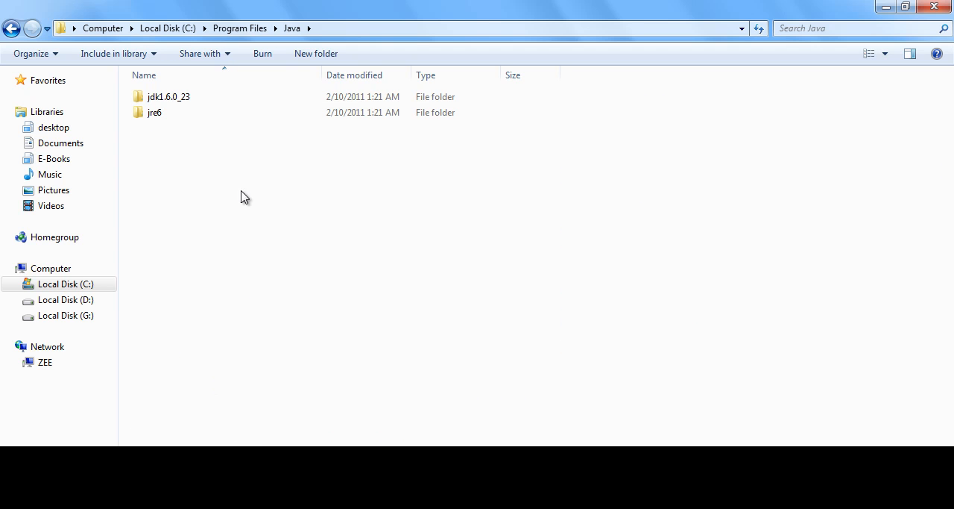
double_click(302, 100)
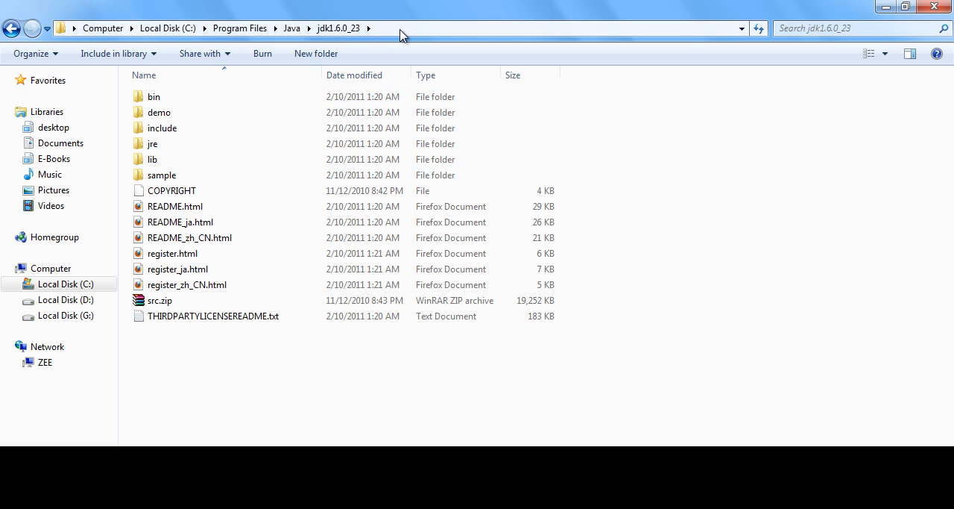
left_click(342, 100)
double_click(342, 100)
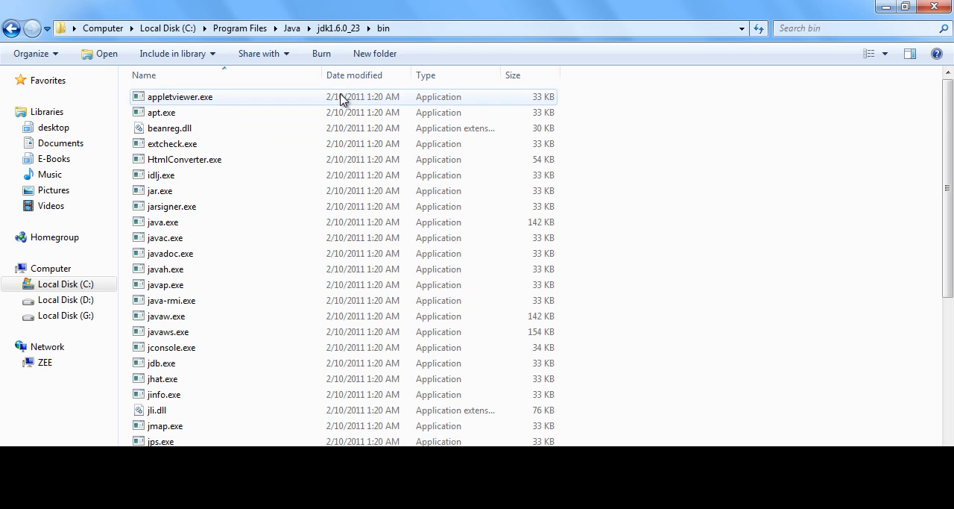
left_click(437, 34)
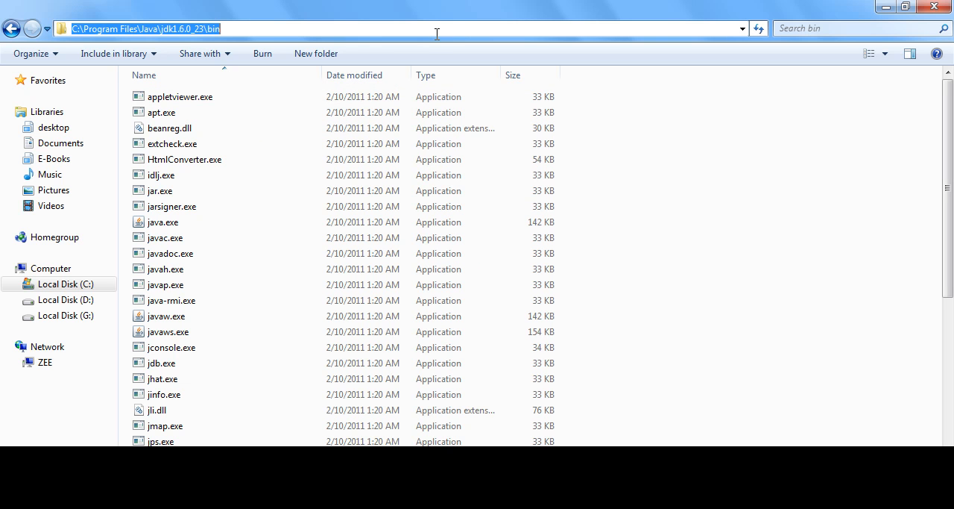
left_click(934, 6)
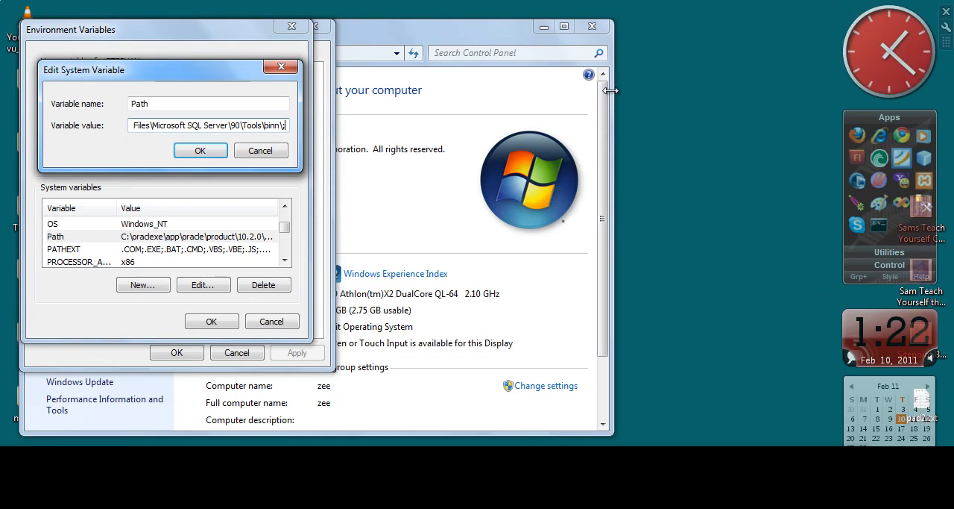
Append C:\Program Files\Java\jdk1.6.0_23\bin\ to the Path value, save the environment variables, and close the System window
key("ctrl+v")
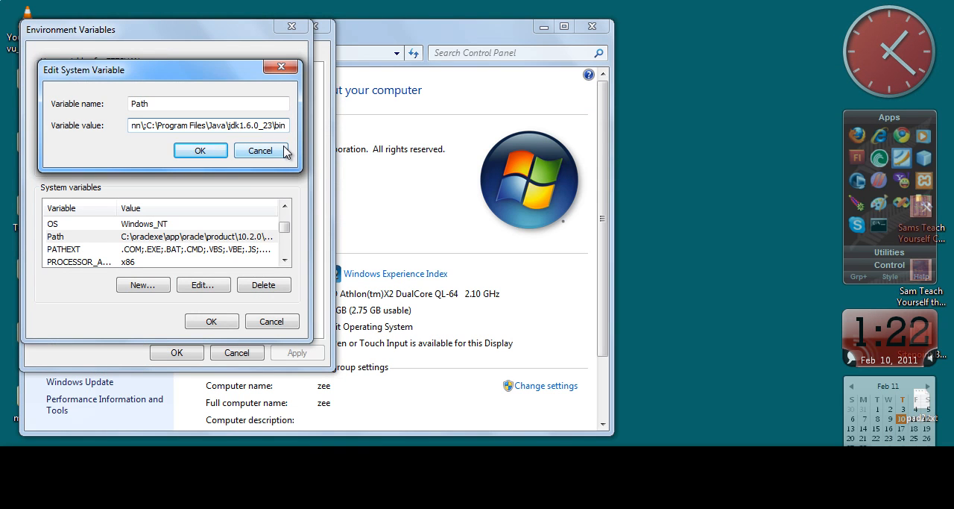
type("\\")
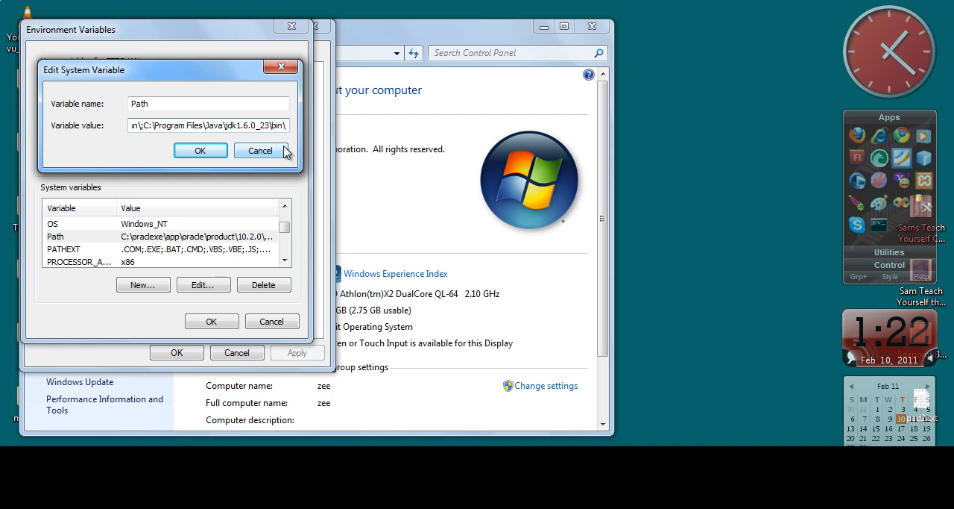
left_click(193, 153)
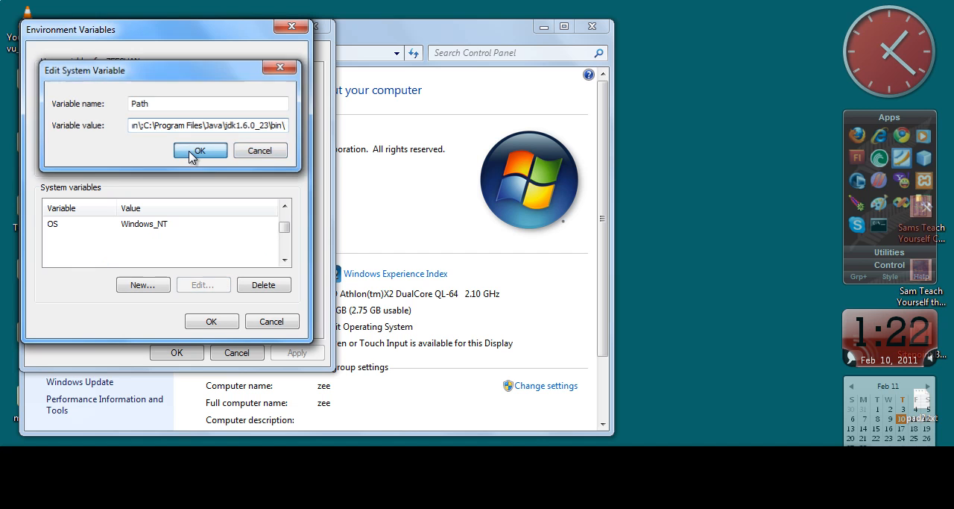
left_click(206, 322)
left_click(187, 355)
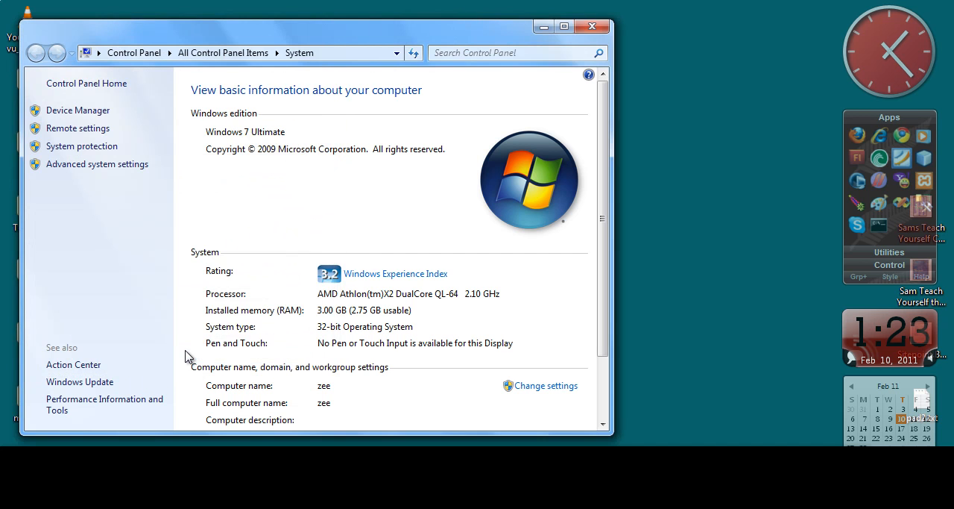
left_click(595, 27)
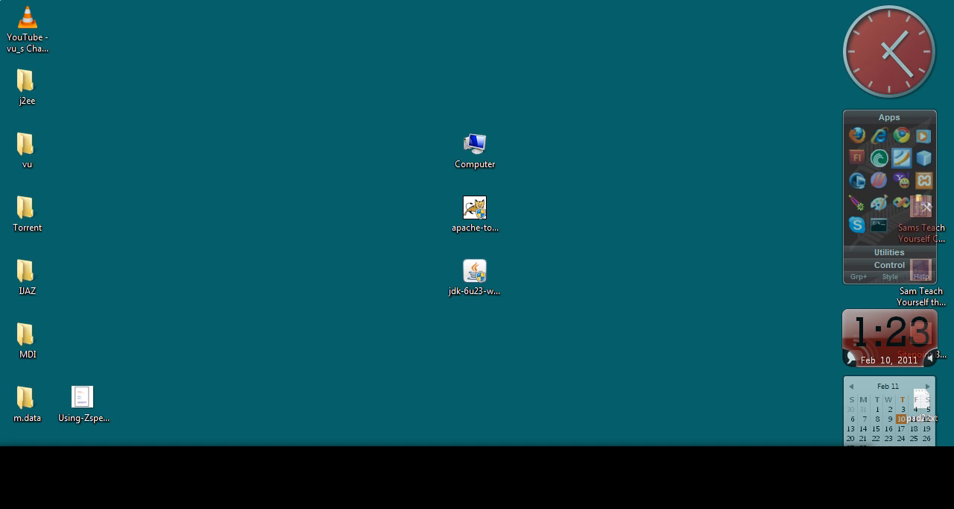
Open a Command Prompt window by running cmd
key("super")
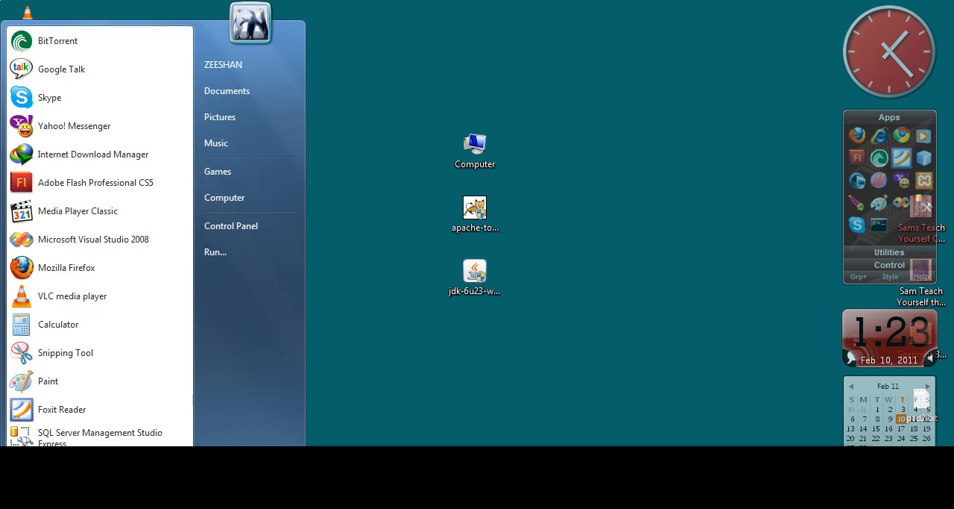
left_click(245, 262)
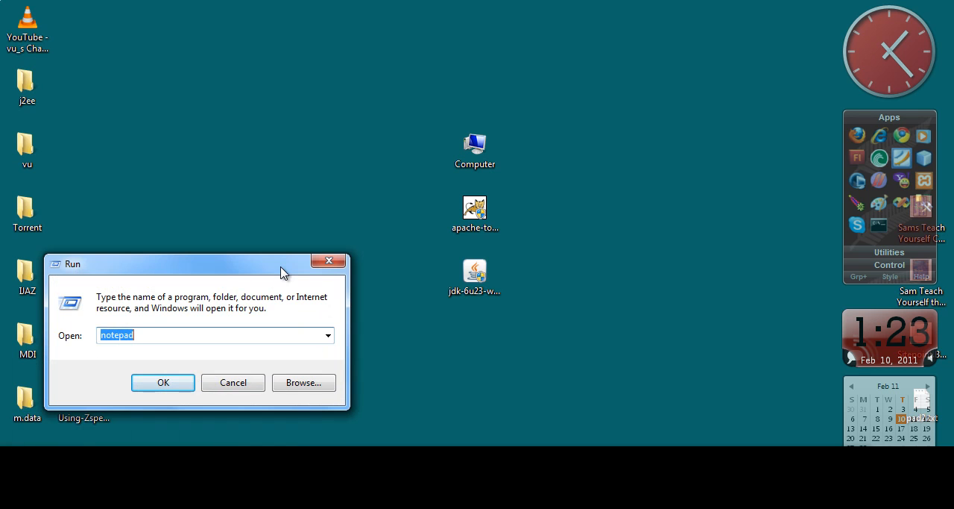
type("cmd")
key("Return")
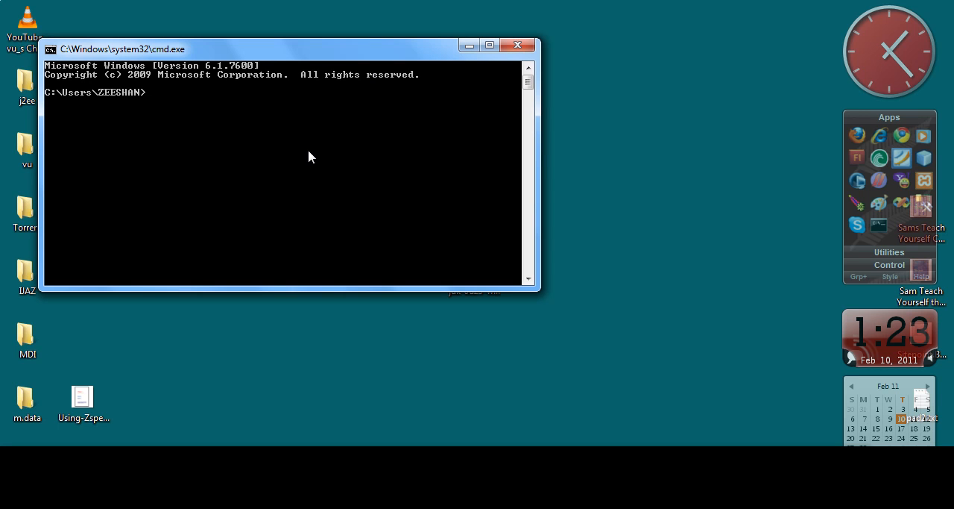
Run the javac and java commands to check the Path setting, making the console window taller to view their output
type("jva")
type("ac")
key("Return")
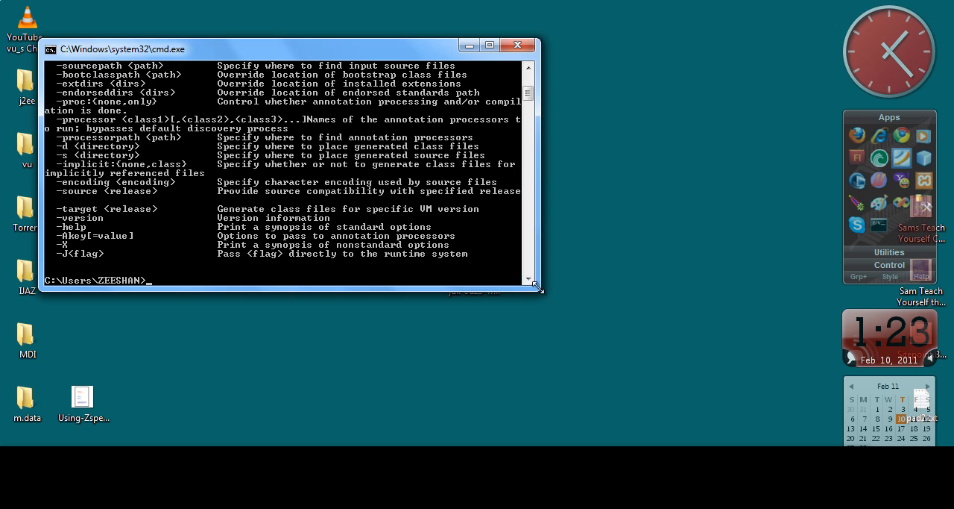
left_click_drag(536, 285, 537, 364)
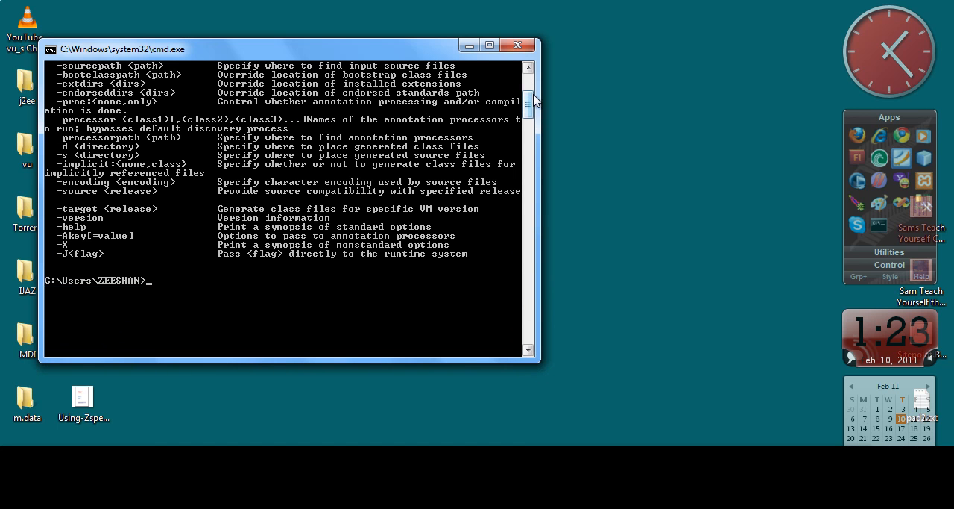
mouse_move(532, 102)
left_mouse_down()
mouse_move(532, 88)
mouse_move(533, 113)
left_mouse_up()
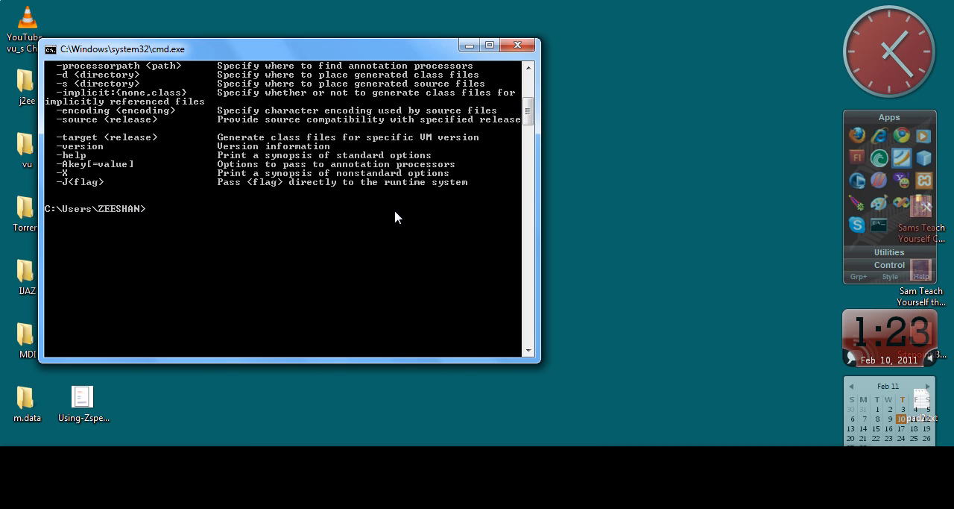
key("Return")
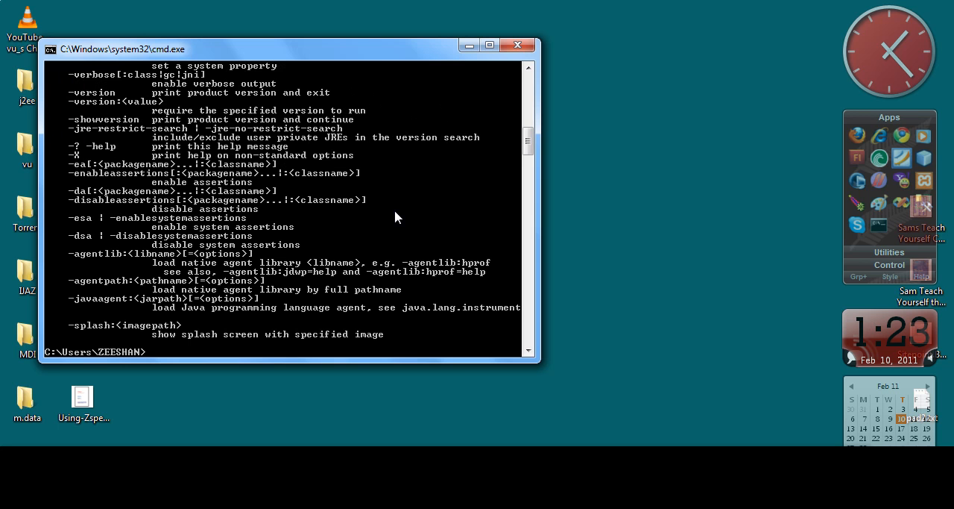
mouse_move(527, 142)
left_mouse_down()
mouse_move(527, 89)
mouse_move(528, 153)
left_mouse_up()
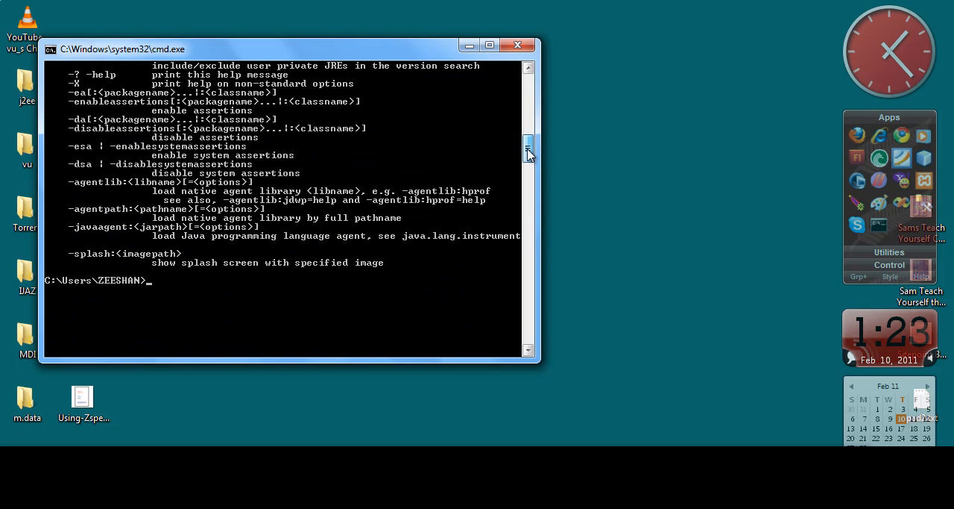